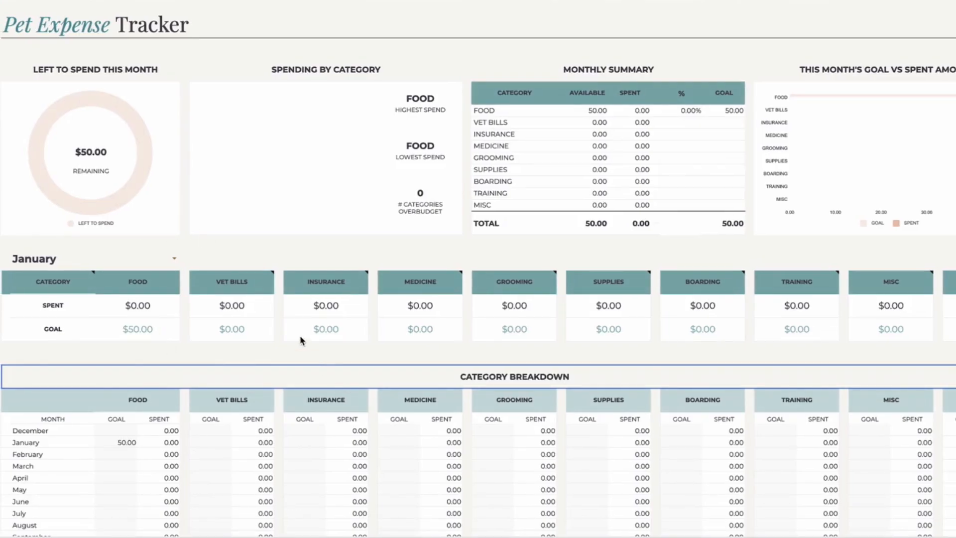
# Step: Look over the tracker's January overview, Category Breakdown and Annual Summary sections
pyautogui.scroll(-5, 144, 271)
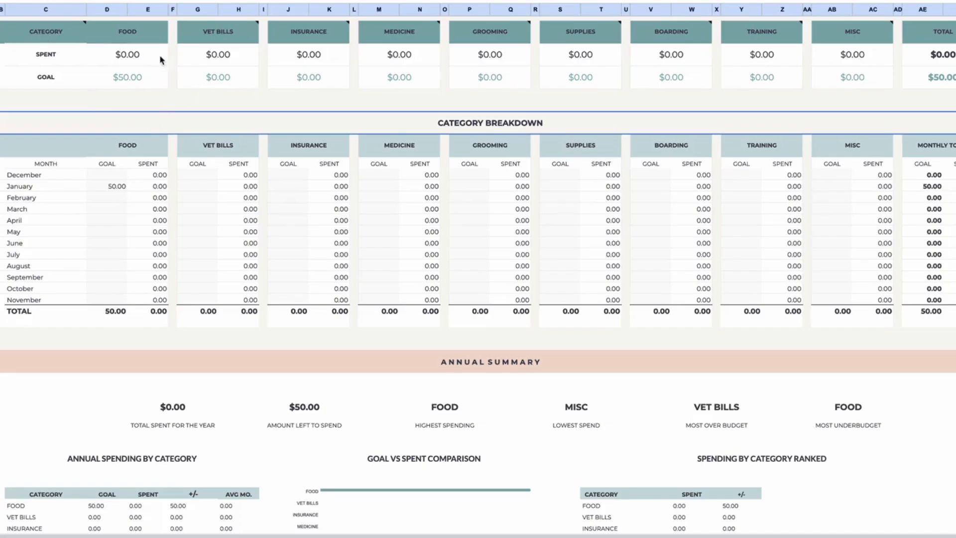
pyautogui.scroll(-5, 174, 64)
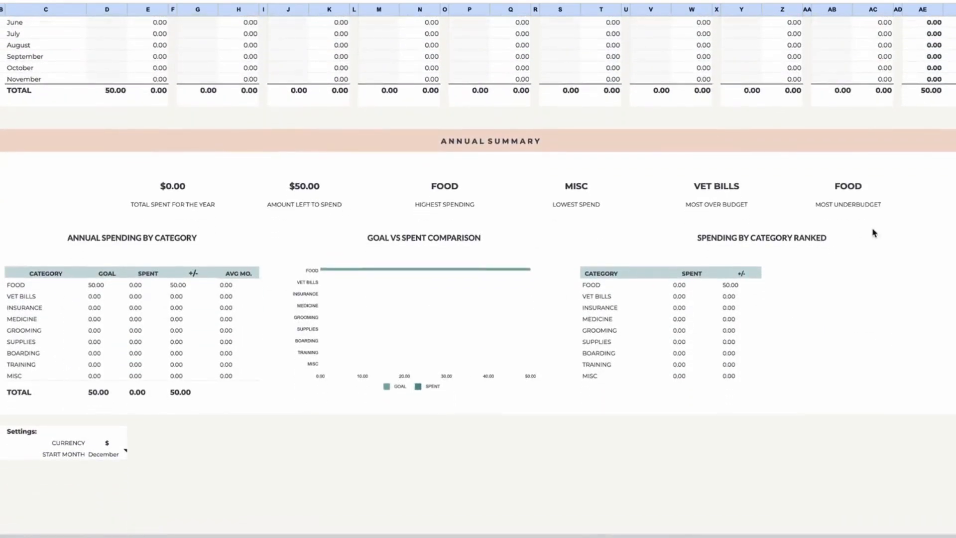
pyautogui.scroll(10, 873, 232)
pyautogui.hscroll(10, 572, 222)
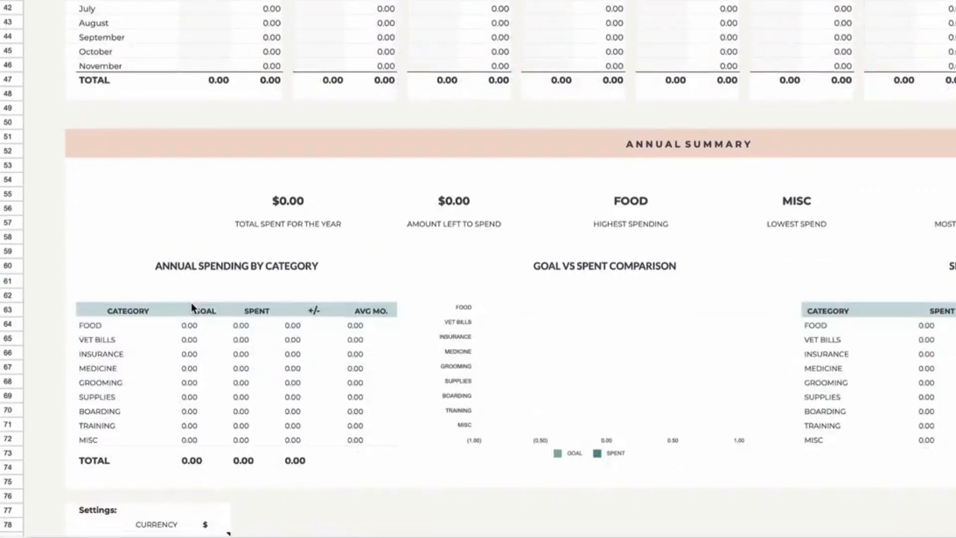
# Step: Keep $ as the currency and set the start month to January in the Settings below the Annual Summary
pyautogui.scroll(-5, 191, 302)
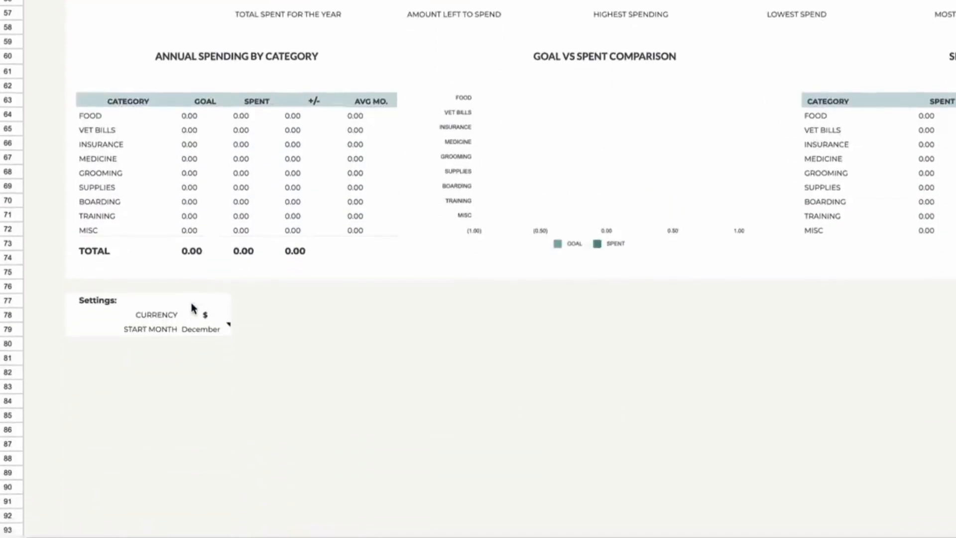
pyautogui.click(201, 271)
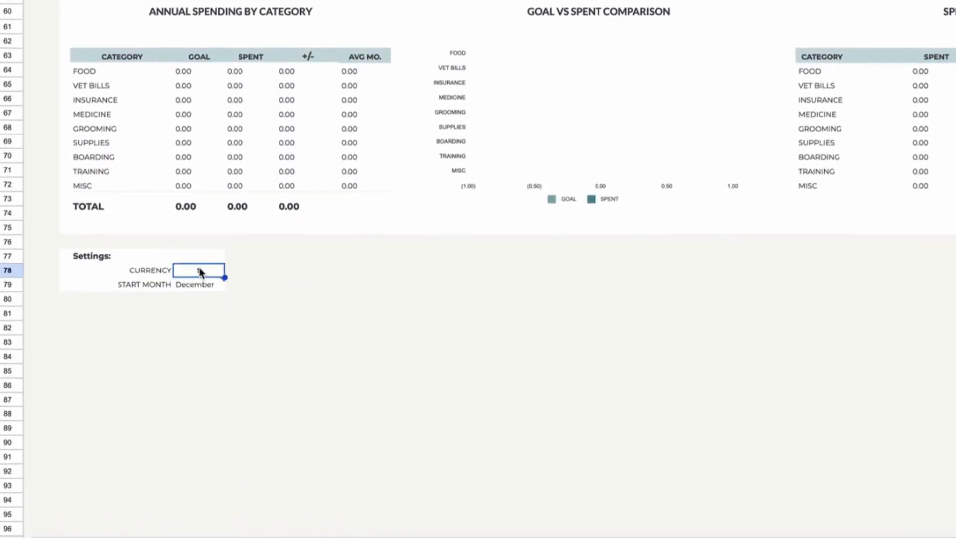
pyautogui.moveTo(195, 282)
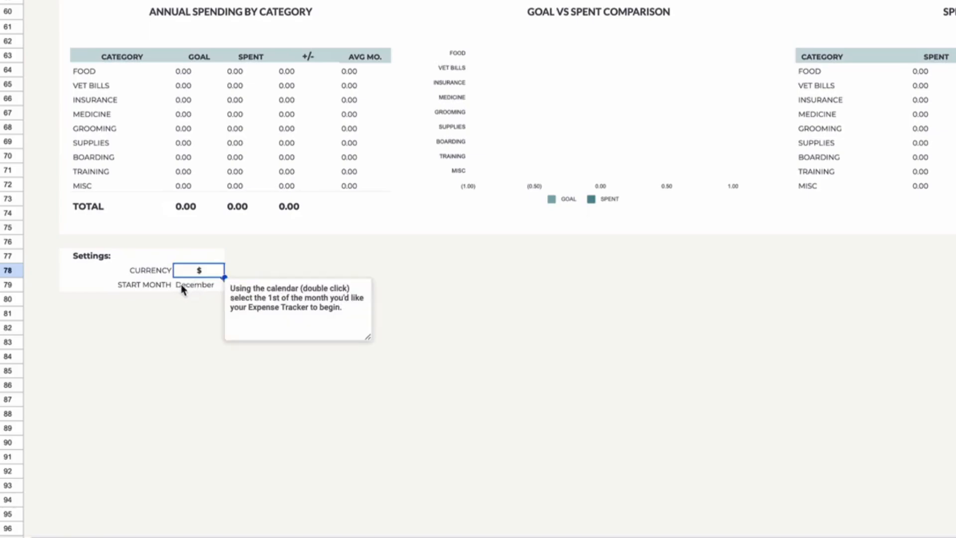
pyautogui.doubleClick(207, 272)
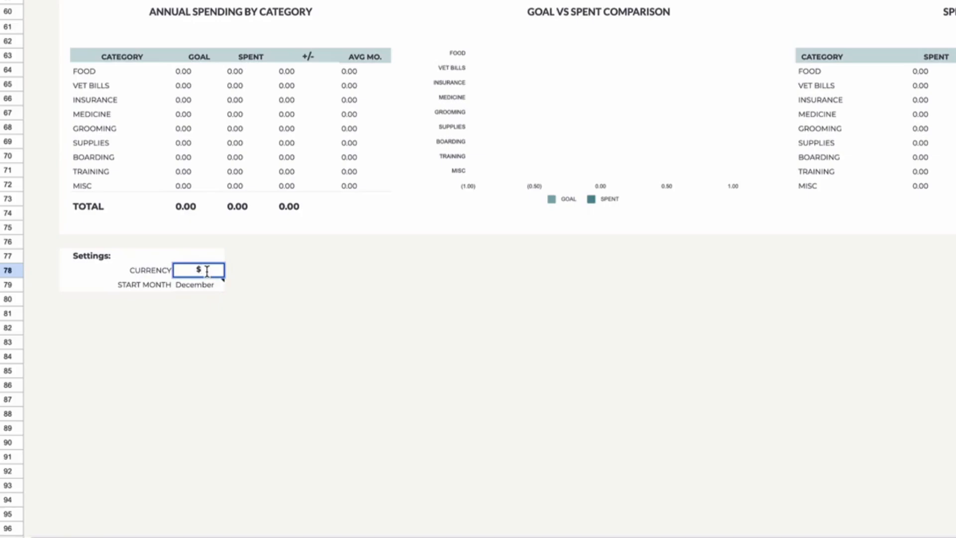
pyautogui.press('Return')
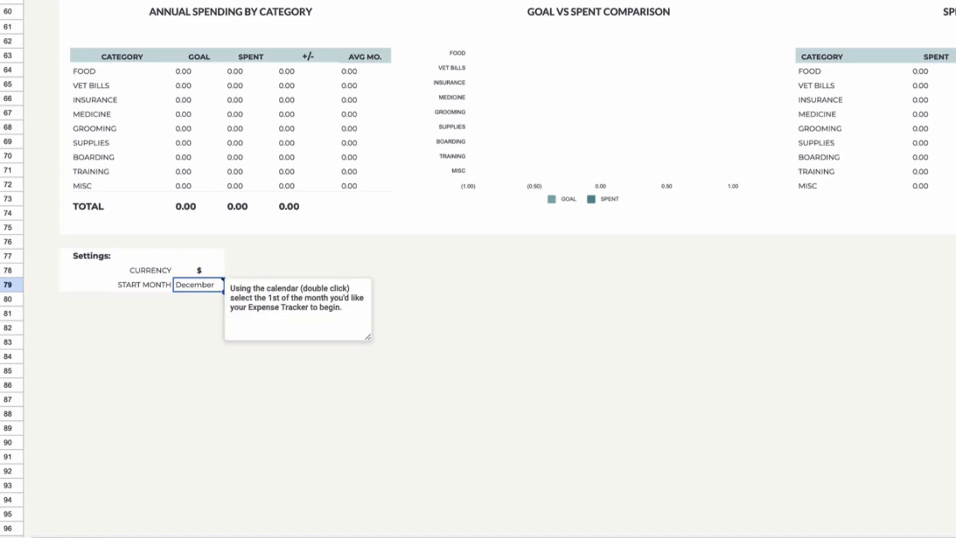
pyautogui.doubleClick(193, 285)
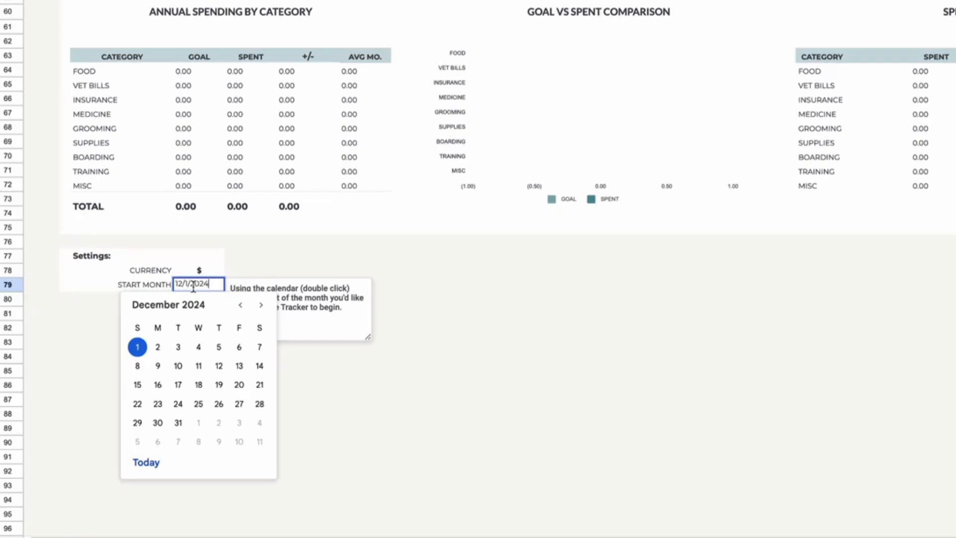
pyautogui.click(260, 306)
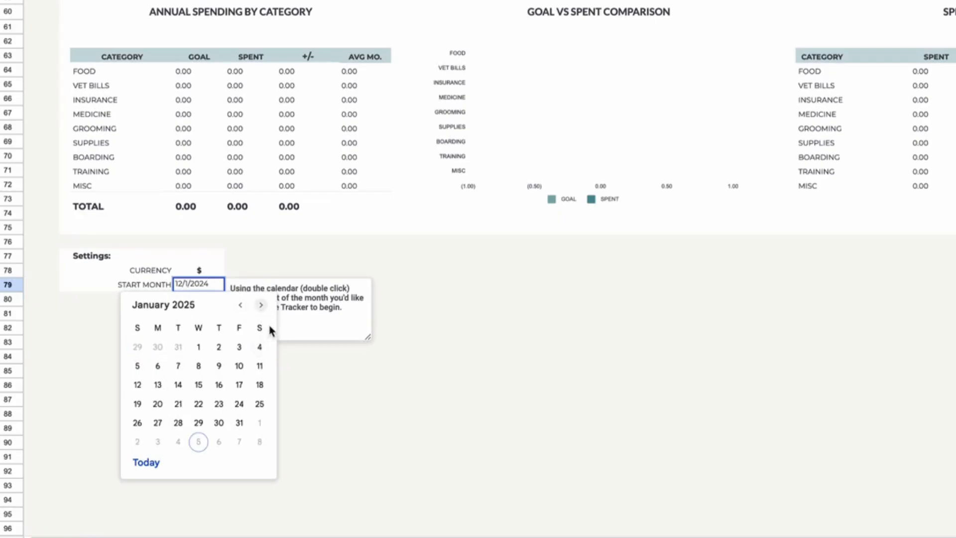
pyautogui.click(260, 307)
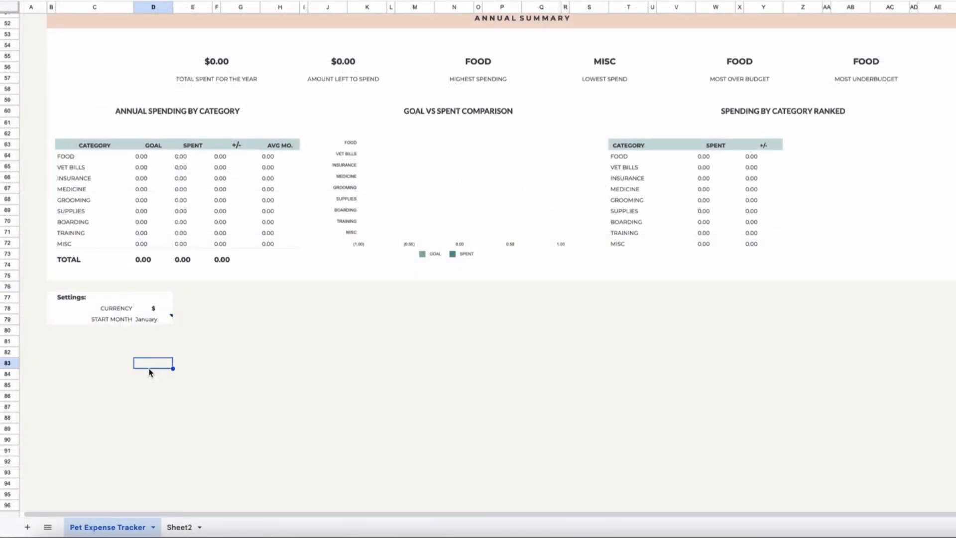
# Step: Examine the editable category names in the January row and the matching headers and months in the Category Breakdown
pyautogui.scroll(10, 172, 301)
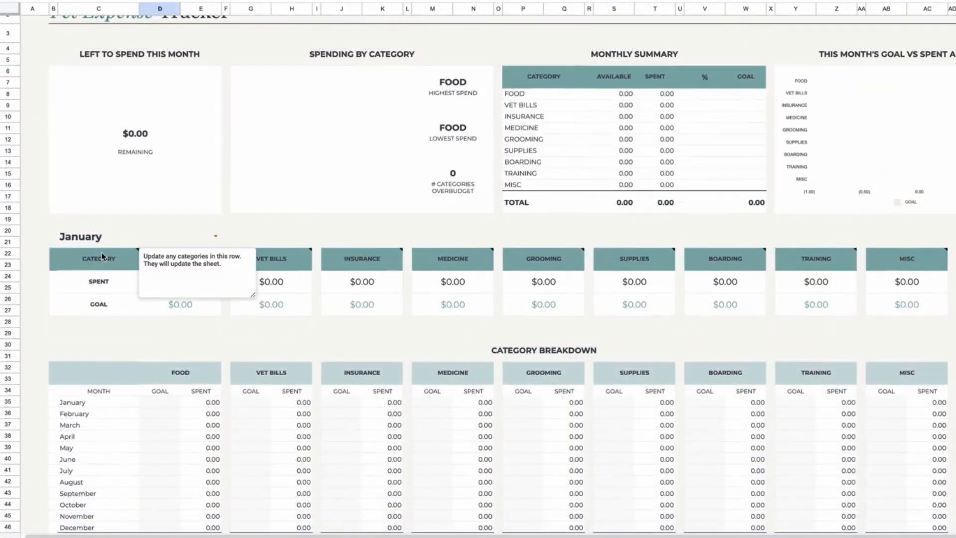
pyautogui.moveTo(56, 258); pyautogui.dragTo(952, 258)
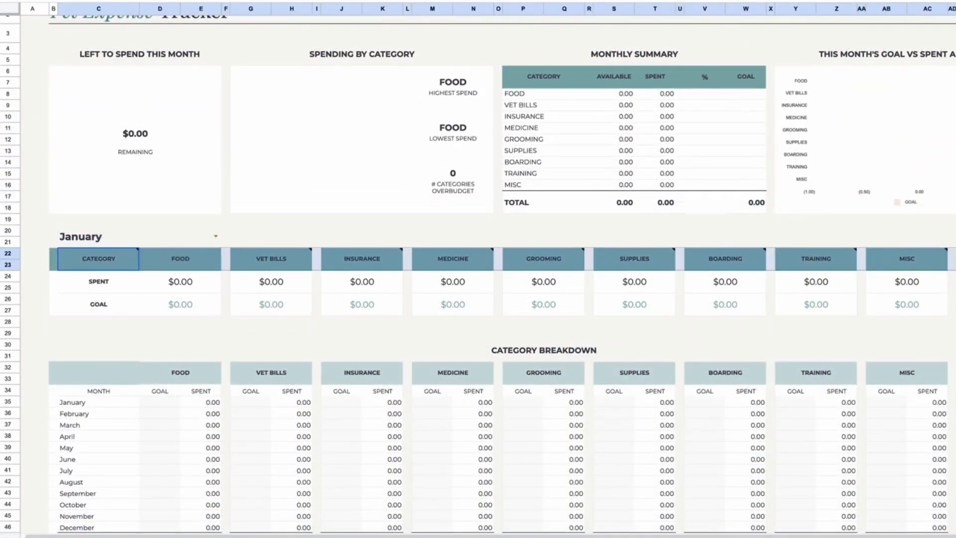
pyautogui.click(190, 271)
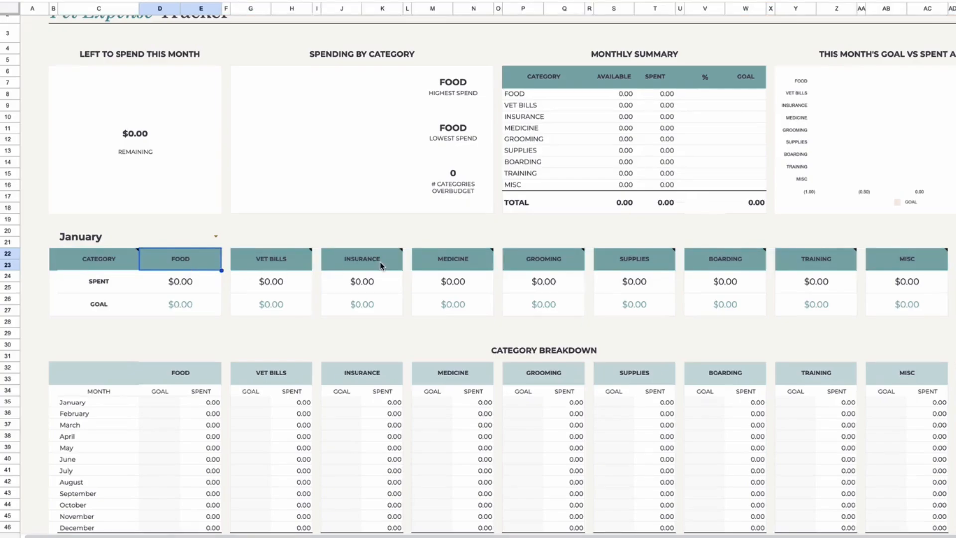
pyautogui.moveTo(381, 262)
pyautogui.doubleClick(193, 264)
pyautogui.click(174, 345)
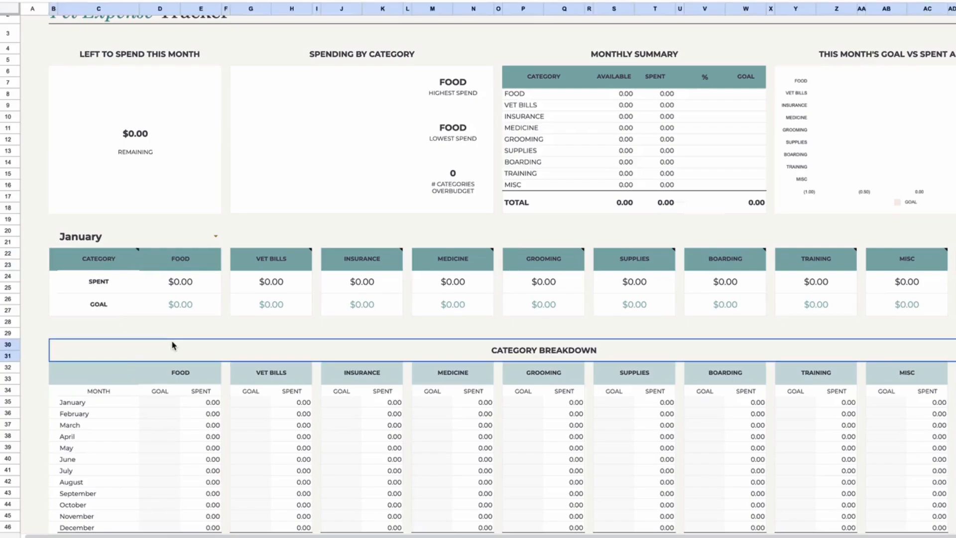
pyautogui.scroll(-3, 177, 325)
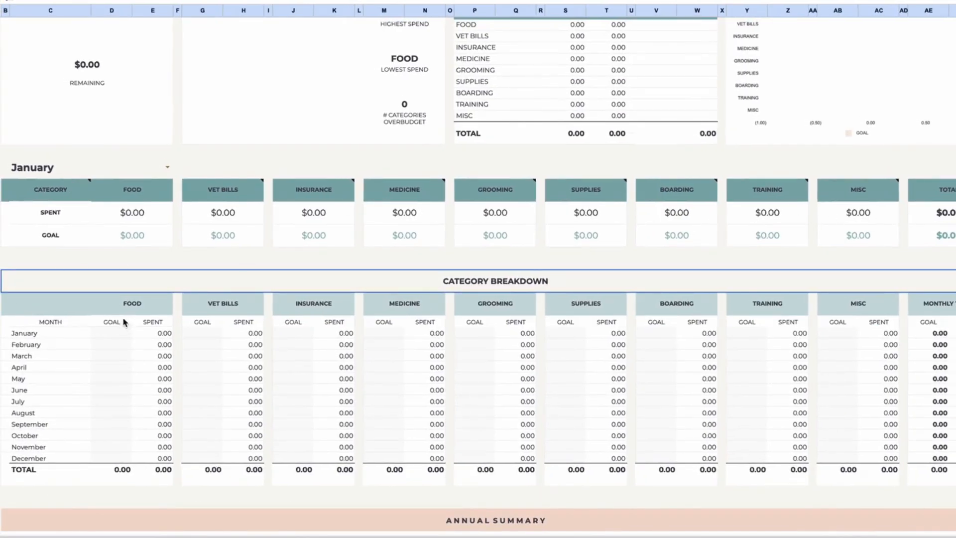
pyautogui.scroll(-3, 104, 290)
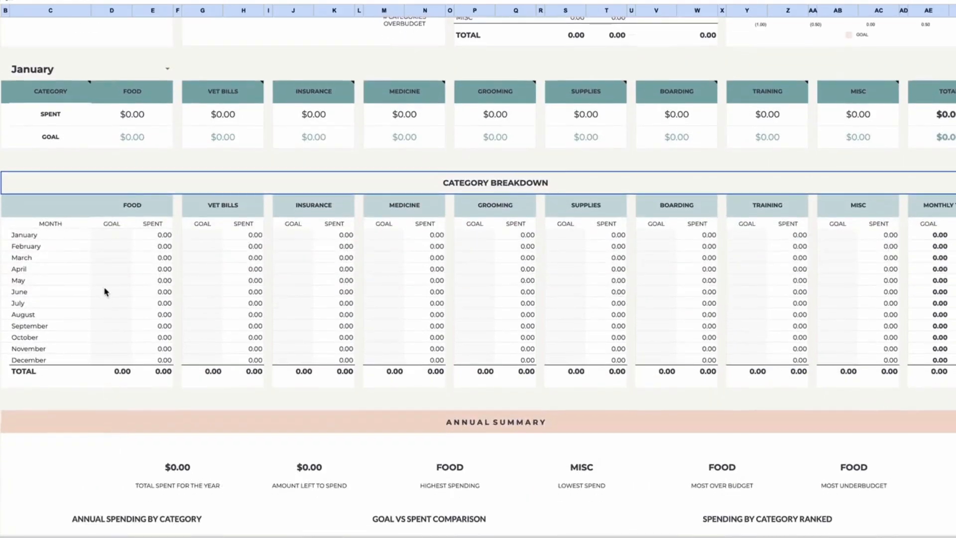
pyautogui.click(155, 157)
pyautogui.click(59, 154)
pyautogui.click(62, 168)
pyautogui.click(64, 178)
pyautogui.click(208, 112)
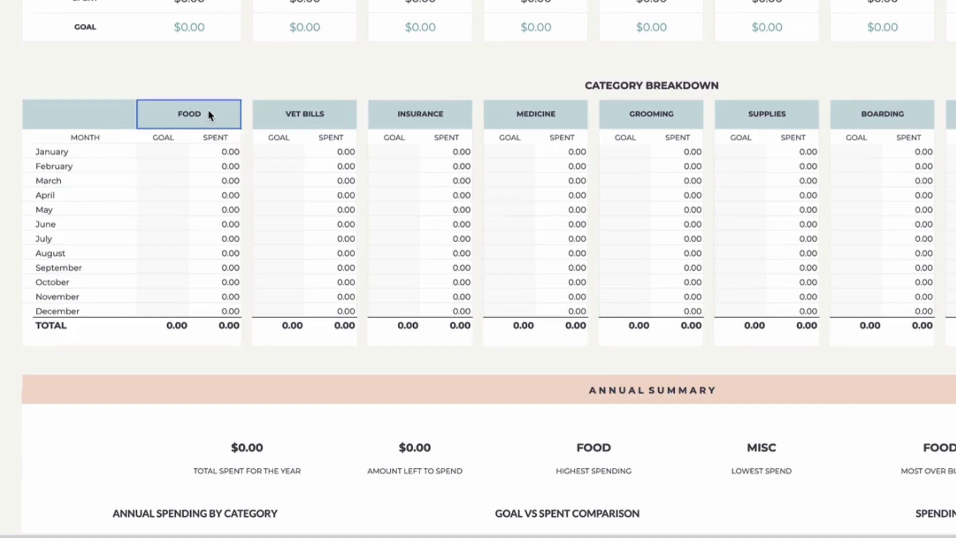
# Step: Enter a Food goal of 65 for each month from January through June in the Category Breakdown
pyautogui.click(177, 151)
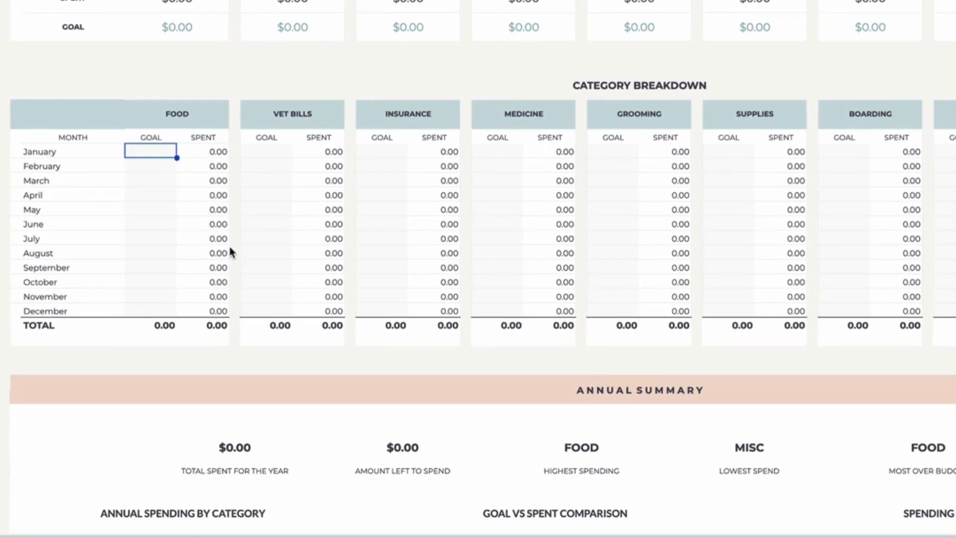
pyautogui.write('65')
pyautogui.press('Return')
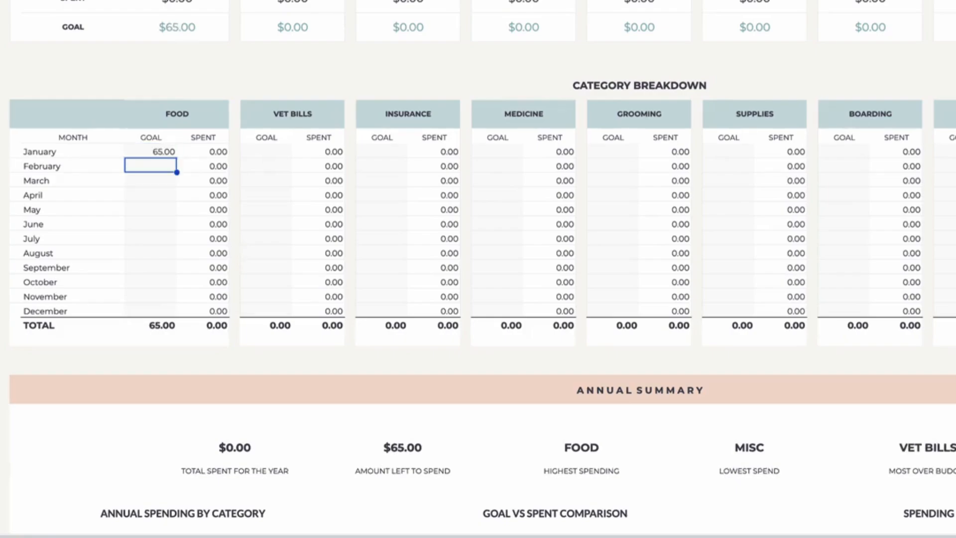
pyautogui.write('65')
pyautogui.press('Return')
pyautogui.write('65')
pyautogui.press('Return')
pyautogui.write('65')
pyautogui.press('Return')
pyautogui.write('65')
pyautogui.press('Return')
pyautogui.write('65')
pyautogui.press('Return')
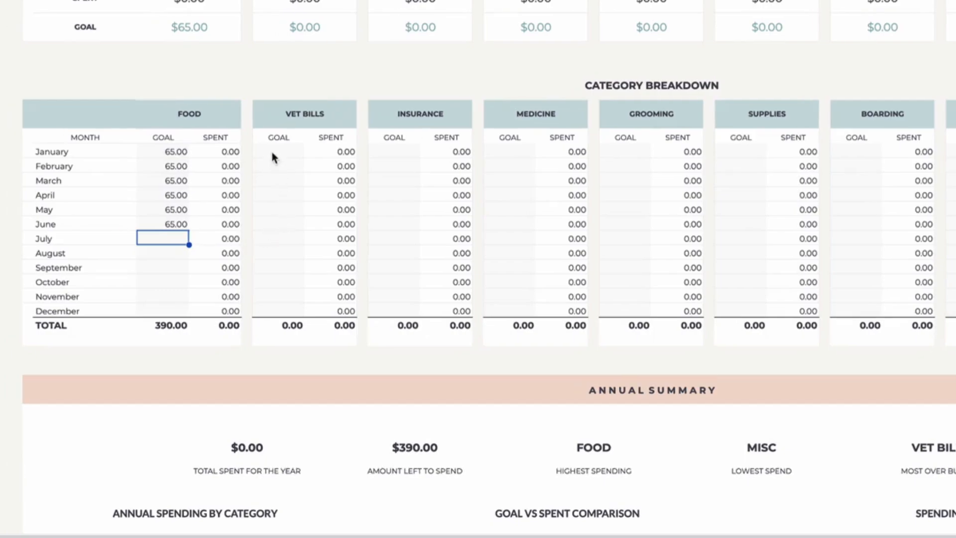
# Step: Enter the January goals: Vet Bills 500, Insurance 25, Medicine 10, Grooming 165, Supplies 25, and 0 for Boarding, Training and Misc
pyautogui.click(271, 153)
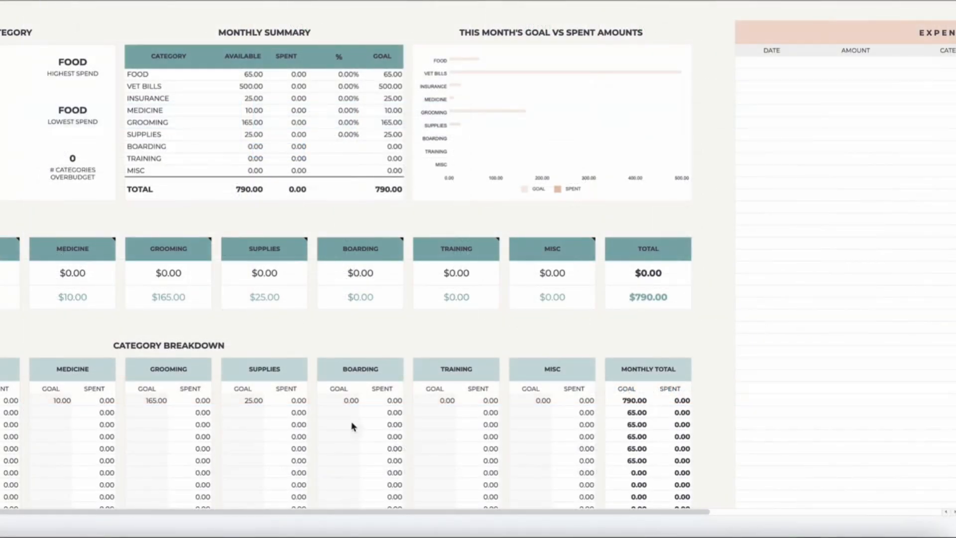
# Step: Log an expense of 12 dated January 2, 2025 under the MEDICINE category in the Expense Tracker's first row
pyautogui.hscroll(6, 150, 359)
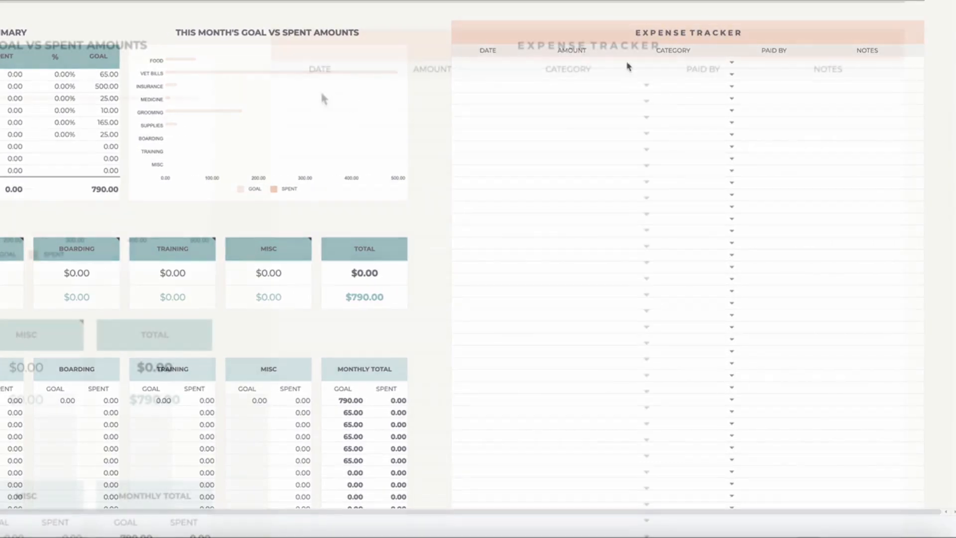
pyautogui.doubleClick(487, 61)
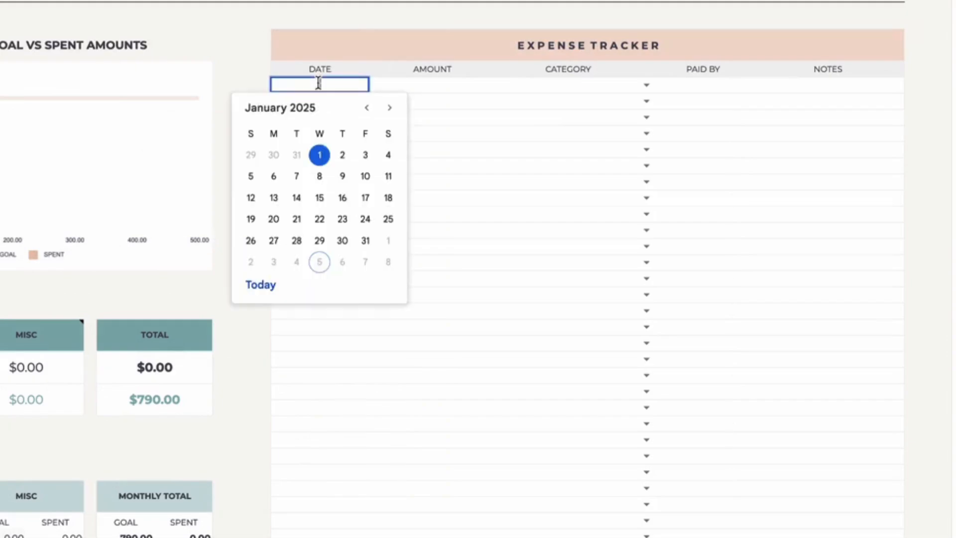
pyautogui.click(344, 155)
pyautogui.click(433, 86)
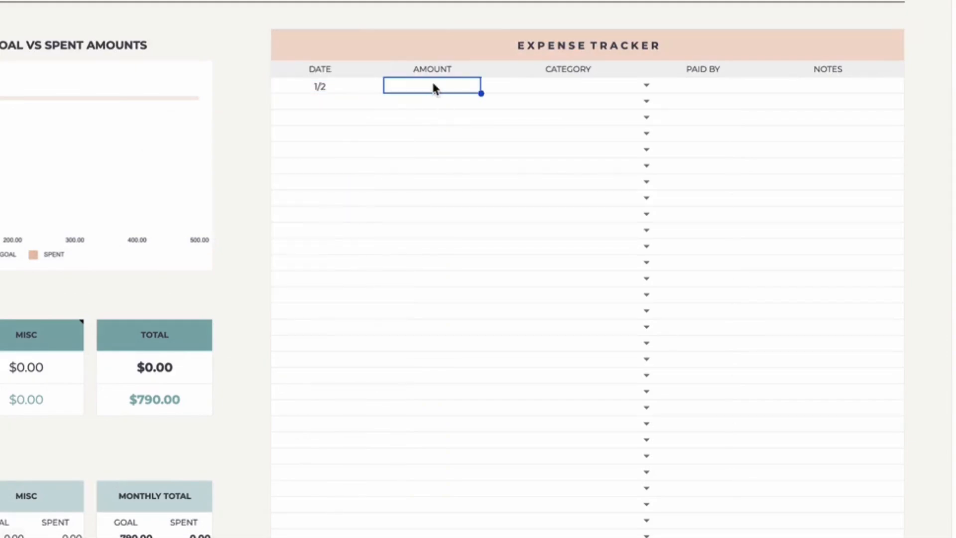
pyautogui.write('12')
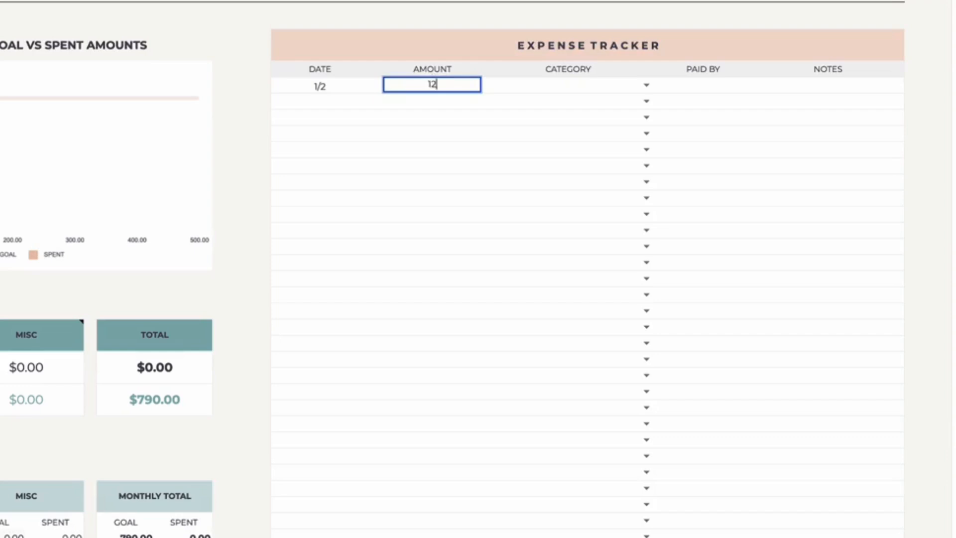
pyautogui.click(548, 89)
pyautogui.click(629, 85)
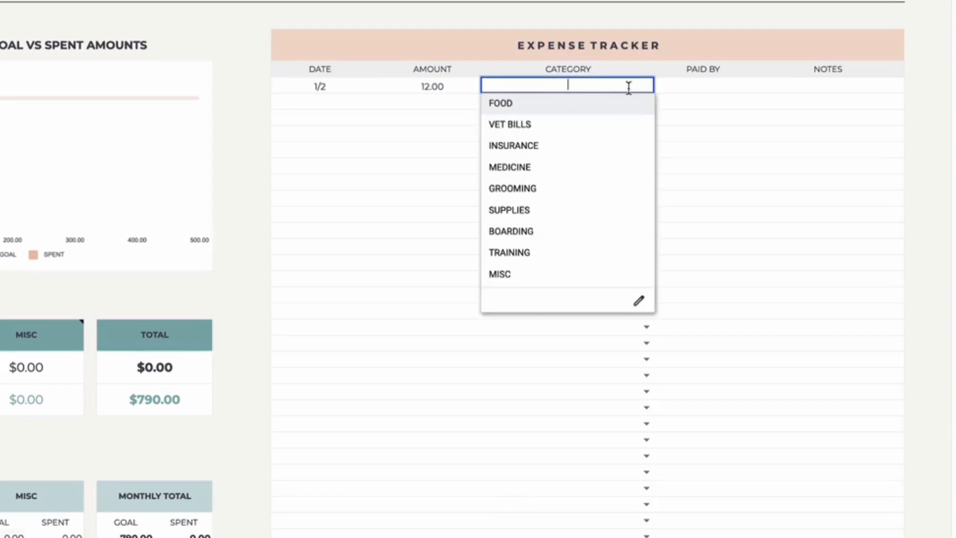
pyautogui.click(537, 167)
pyautogui.click(711, 91)
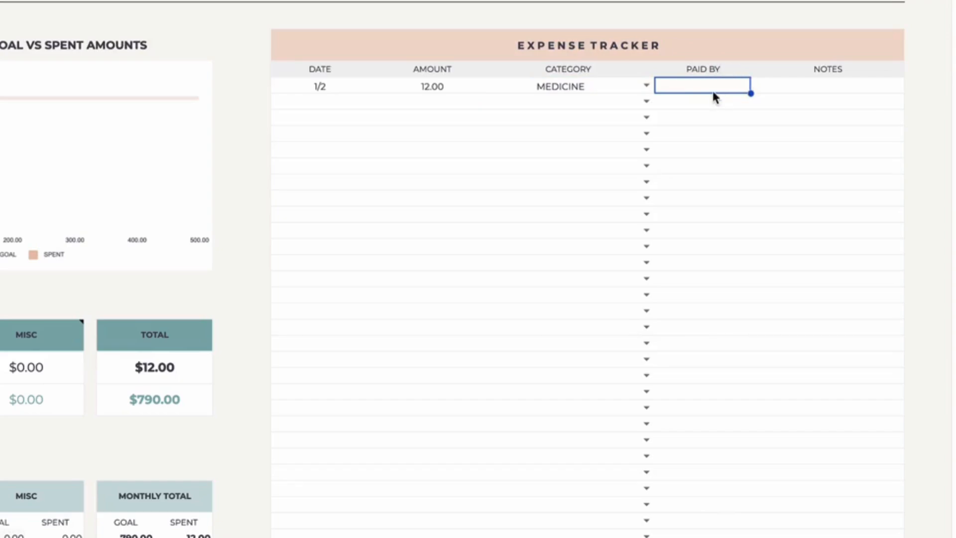
pyautogui.click(864, 84)
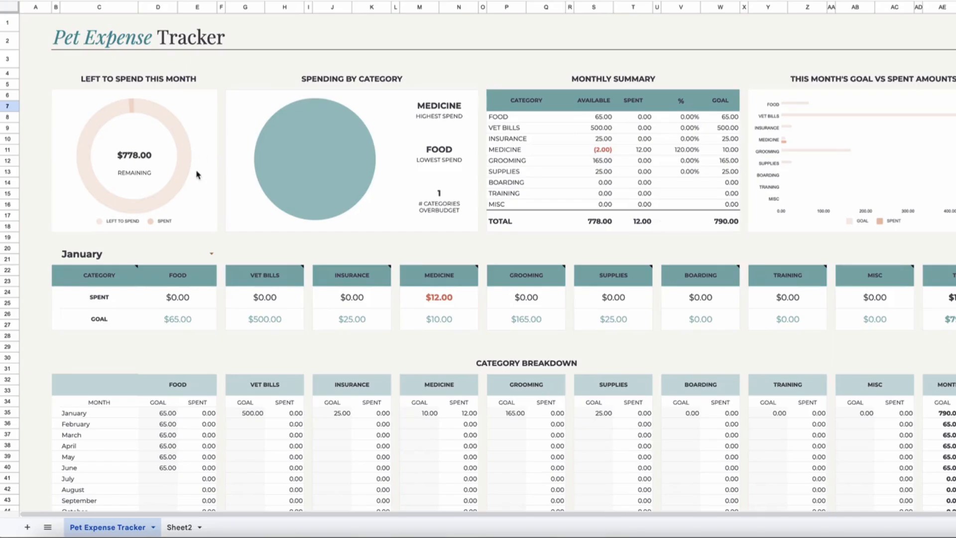
# Step: Compare Medicine's January spent amount with its goal in the category row and the Monthly Summary
pyautogui.hscroll(1, 198, 175)
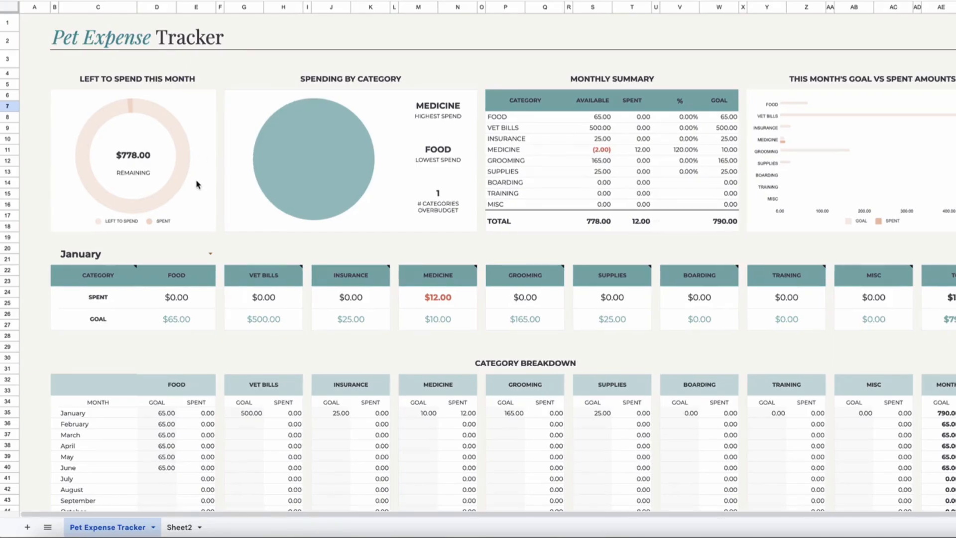
pyautogui.scroll(-3, 198, 184)
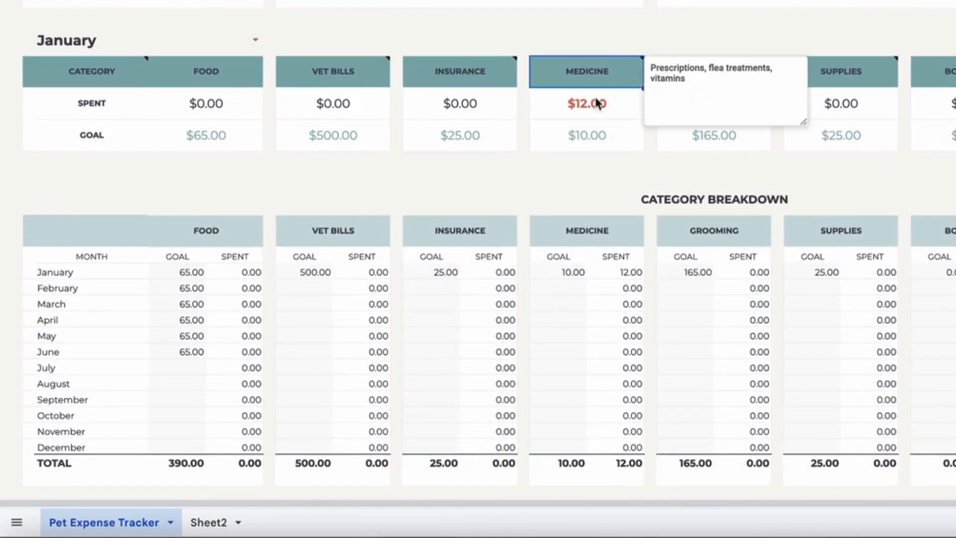
pyautogui.click(590, 148)
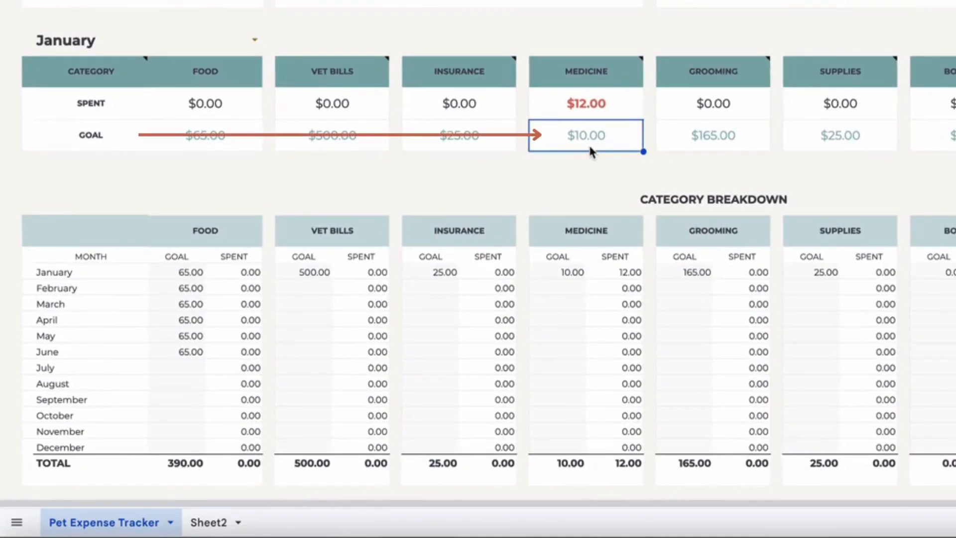
pyautogui.click(609, 103)
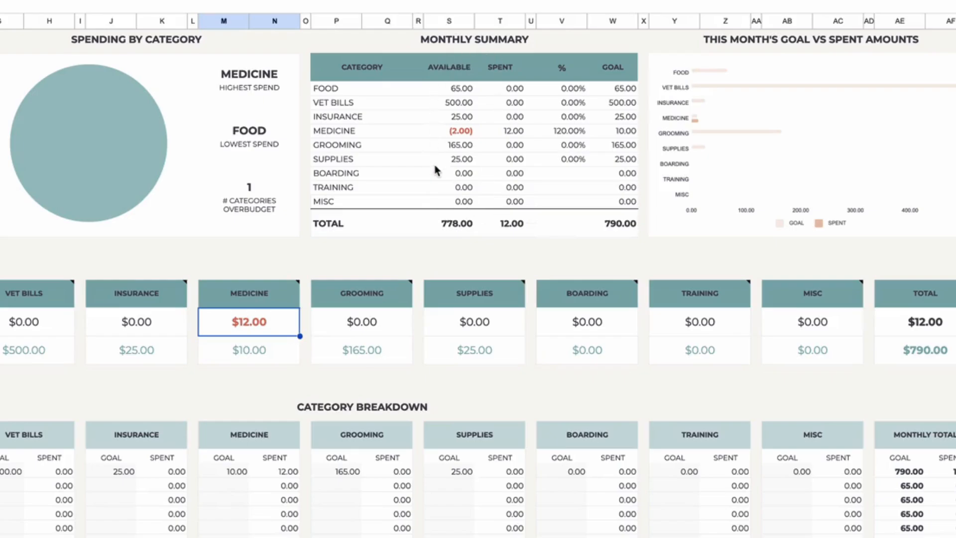
pyautogui.scroll(1, 448, 200)
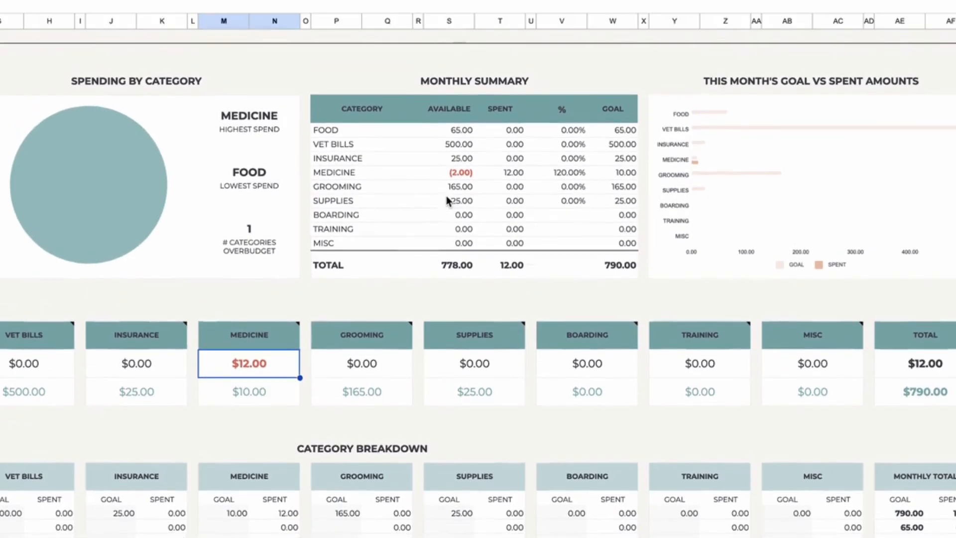
pyautogui.click(627, 173)
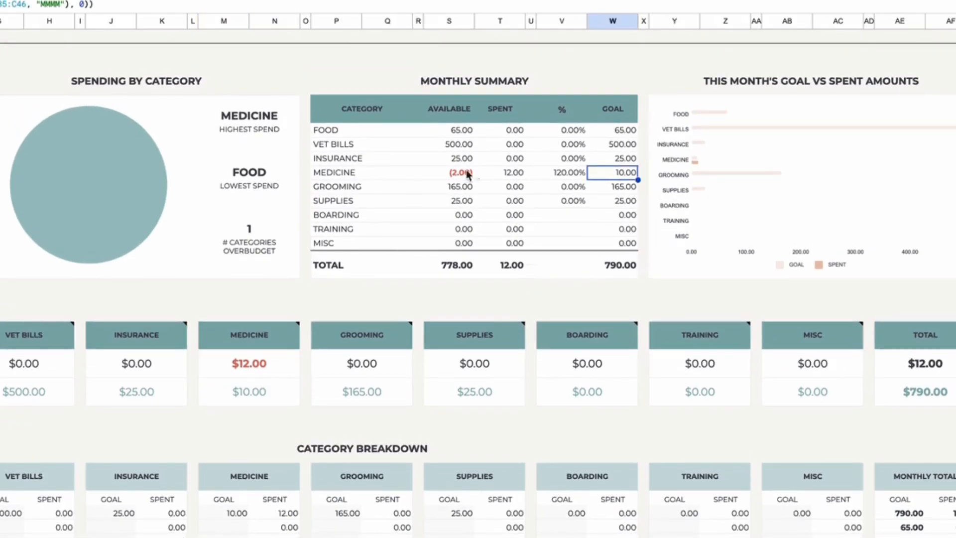
# Step: Review Medicine's spent and available amounts, the January spending-by-category pie chart, the highest-spend category and the monthly goal-versus-spent chart
pyautogui.click(513, 174)
pyautogui.click(464, 175)
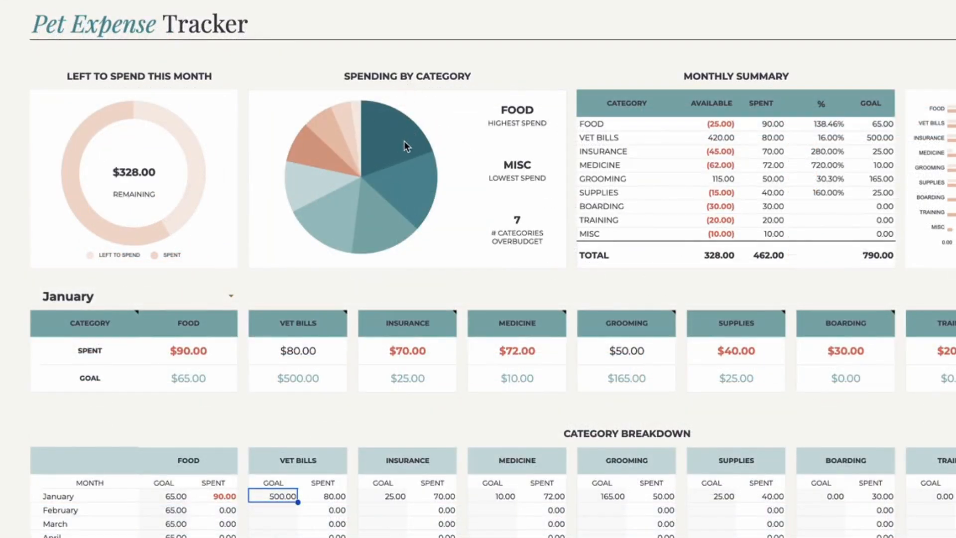
pyautogui.click(405, 140)
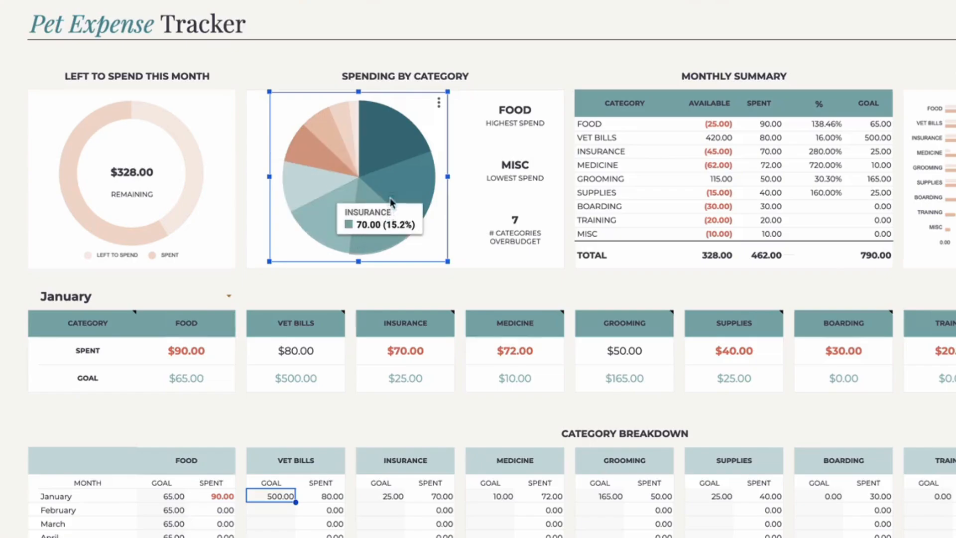
pyautogui.click(539, 110)
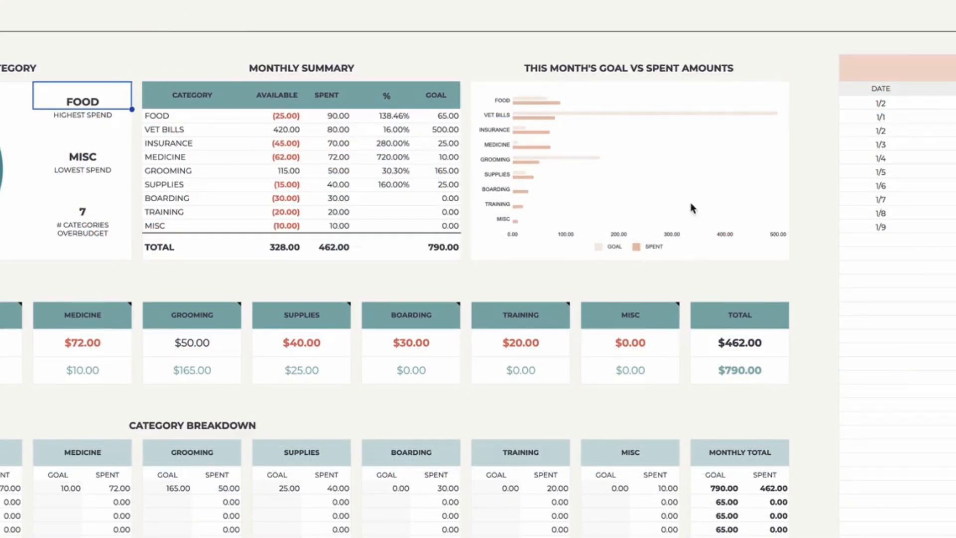
pyautogui.click(694, 185)
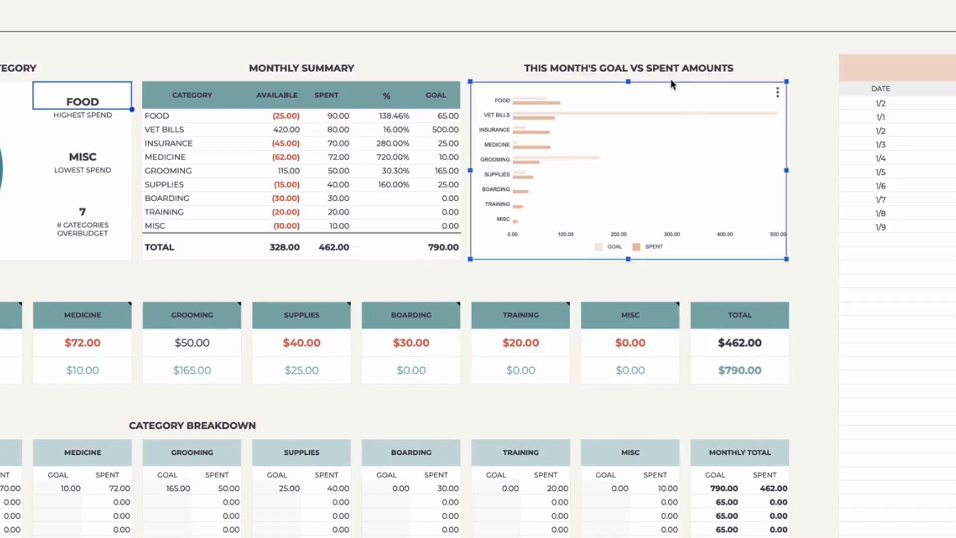
pyautogui.moveTo(548, 123)
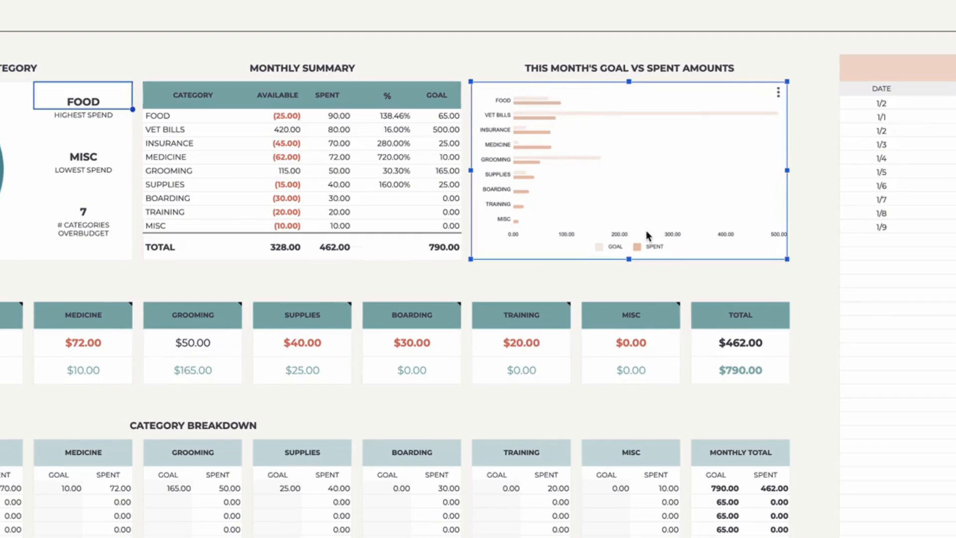
# Step: Examine the Category Breakdown's monthly goal and spent columns and the Annual Summary's totals, category tables and charts
pyautogui.scroll(-1, 160, 218)
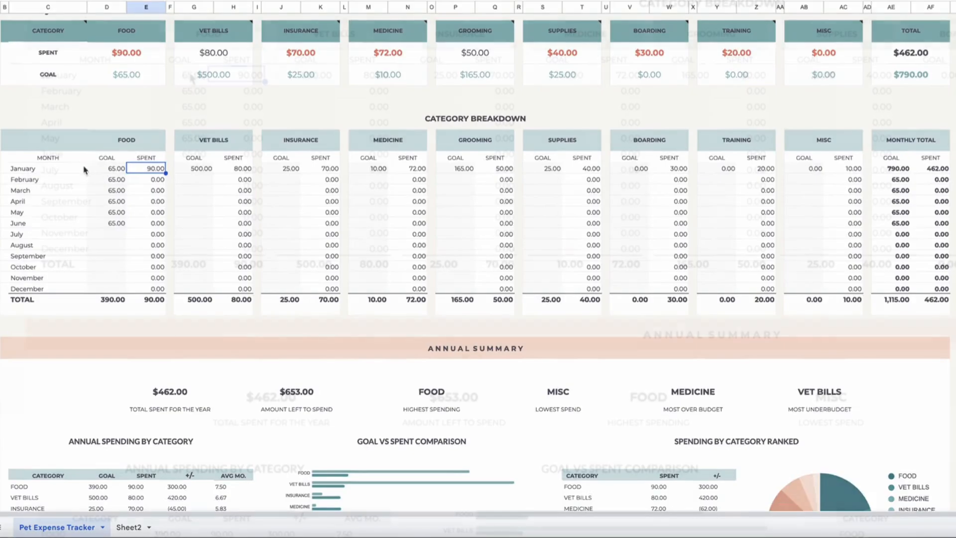
pyautogui.click(114, 169)
pyautogui.click(249, 78)
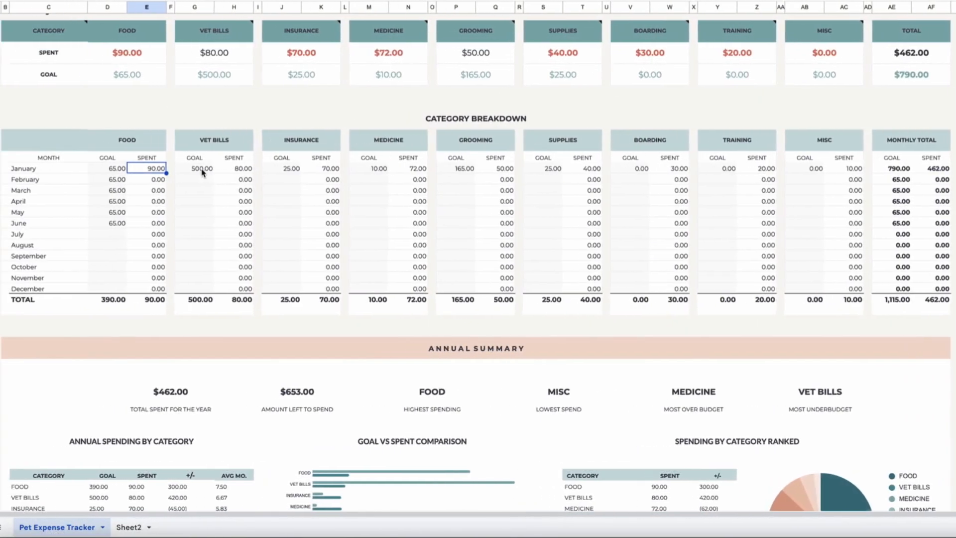
pyautogui.click(118, 236)
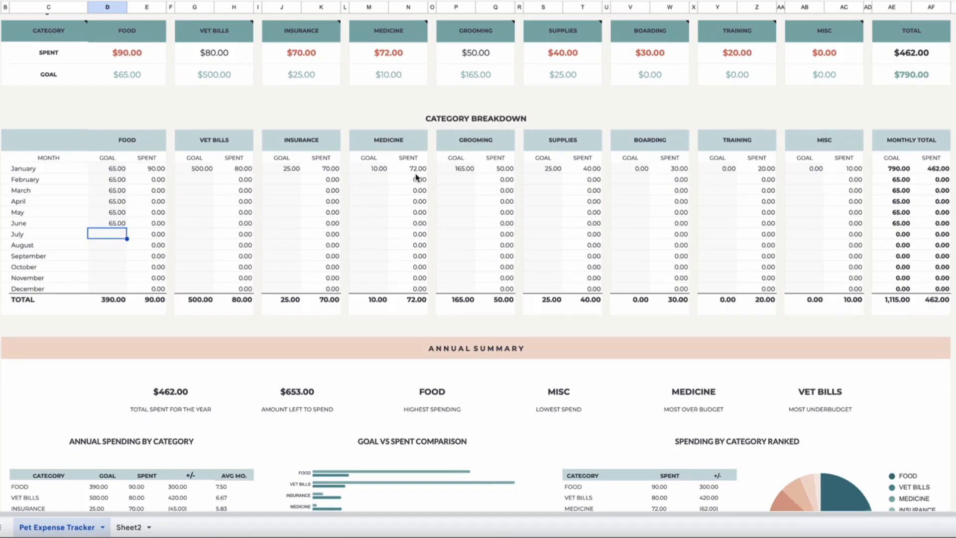
pyautogui.scroll(-5, 299, 150)
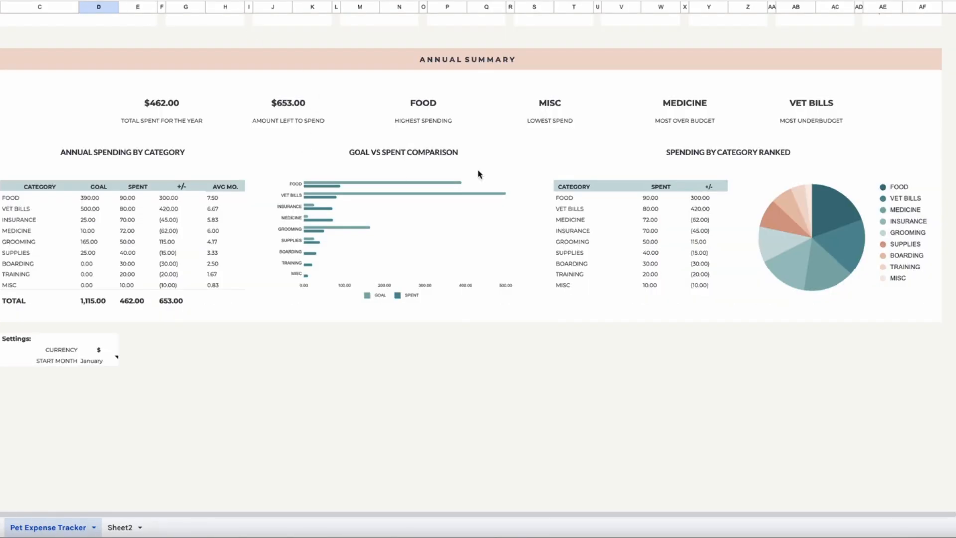
pyautogui.hscroll(1, 479, 174)
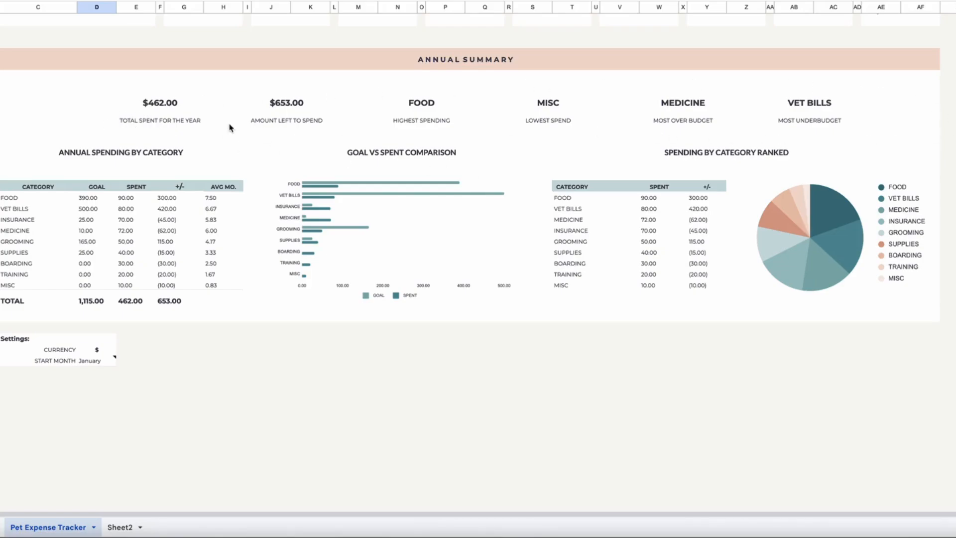
pyautogui.click(173, 124)
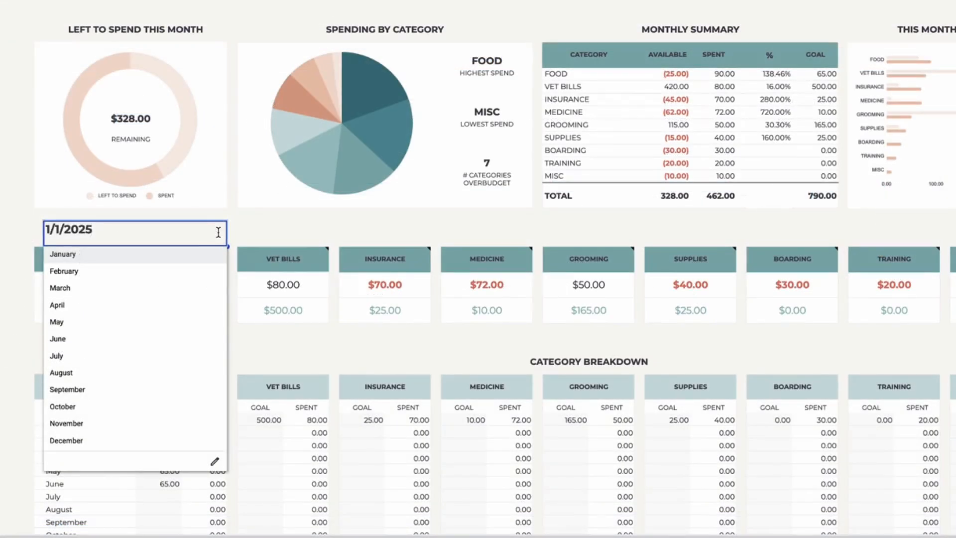
# Step: Switch the dashboard month to February to view its summary, and return it to January
pyautogui.click(183, 272)
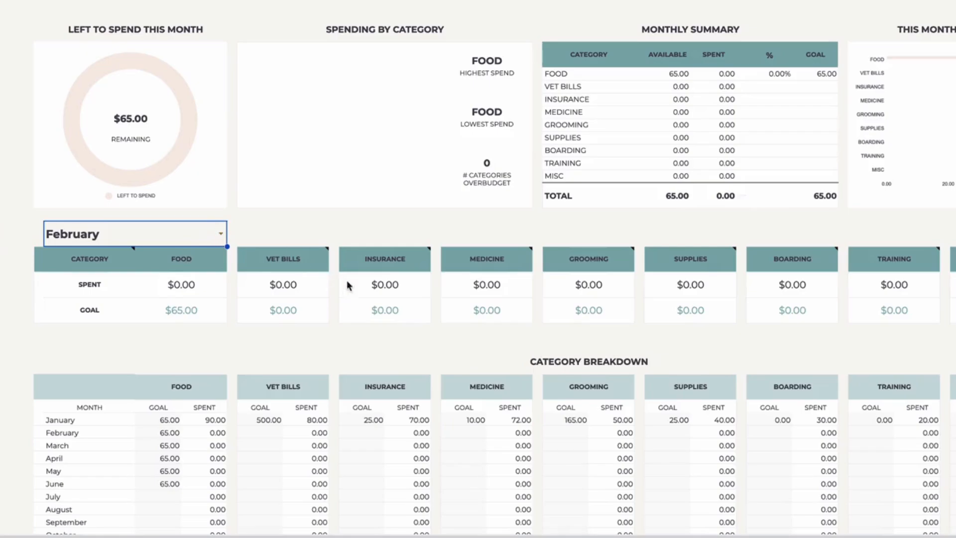
pyautogui.click(221, 233)
pyautogui.click(99, 259)
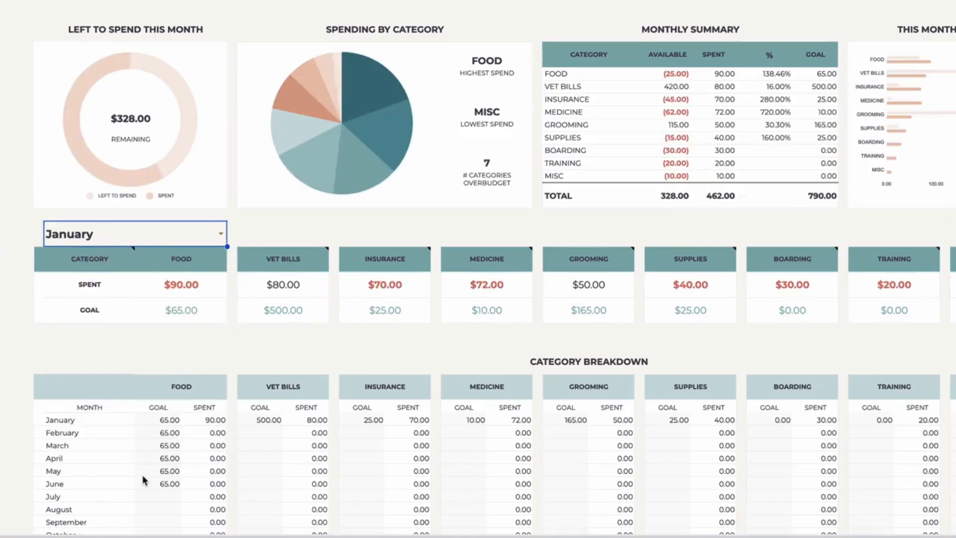
# Step: Display April's spent and goal amounts above the Category Breakdown, and set the dashboard month back to January
pyautogui.scroll(-3, 146, 481)
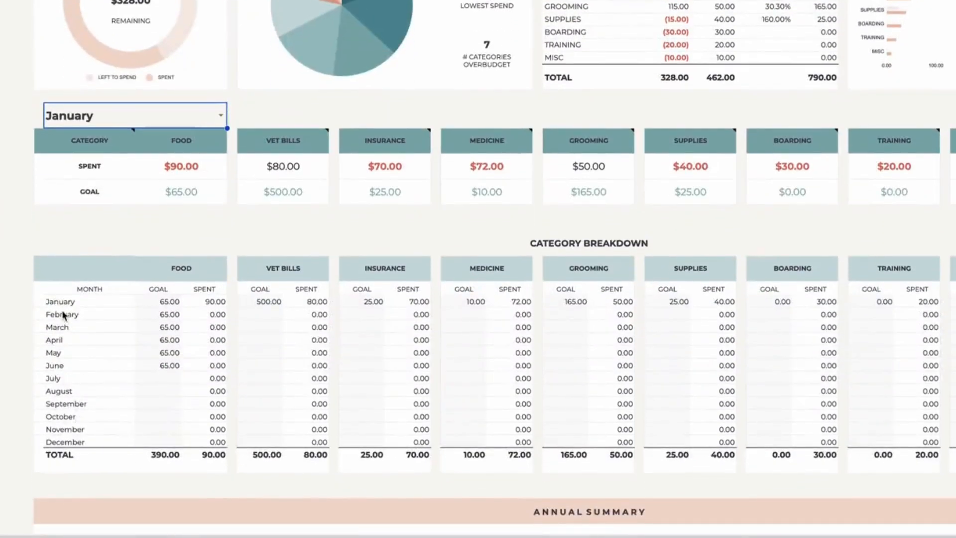
pyautogui.click(221, 115)
pyautogui.click(141, 187)
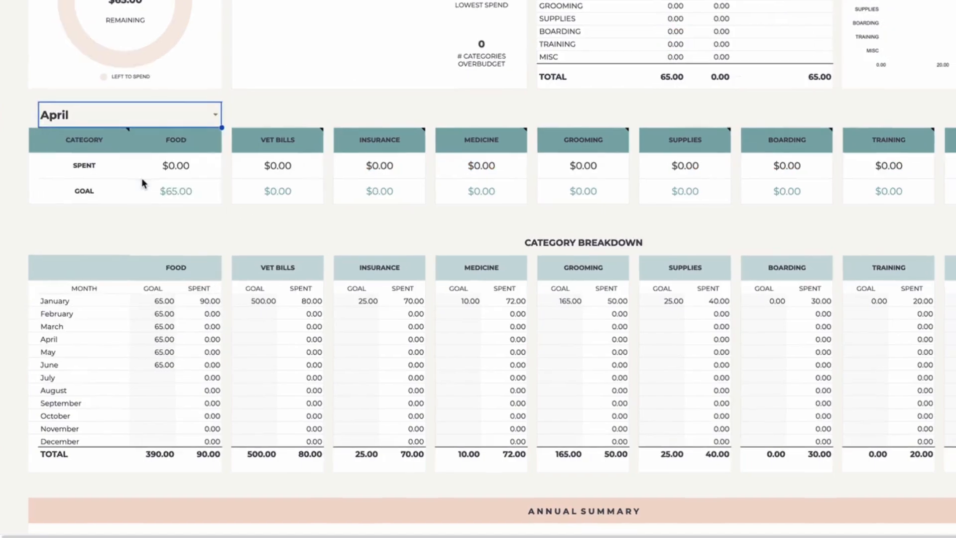
pyautogui.click(214, 126)
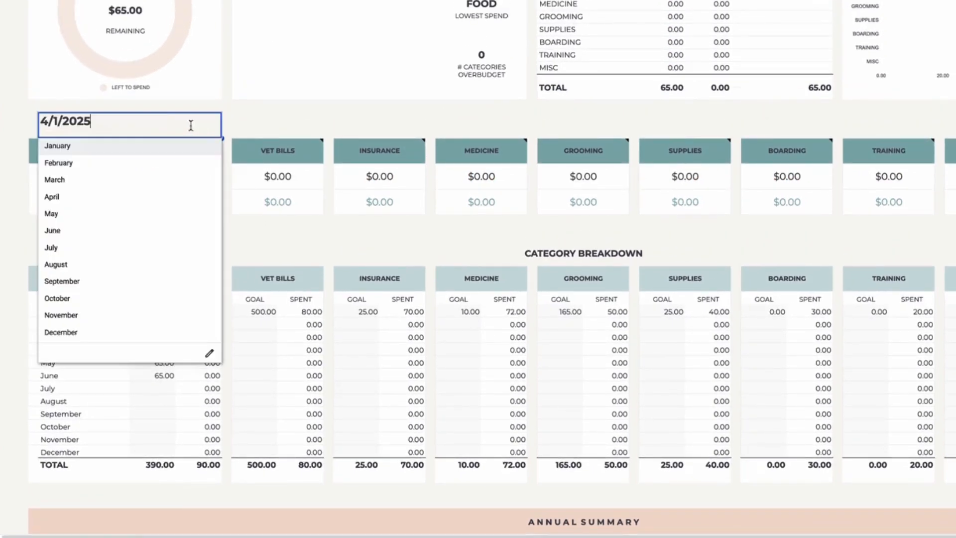
pyautogui.click(92, 146)
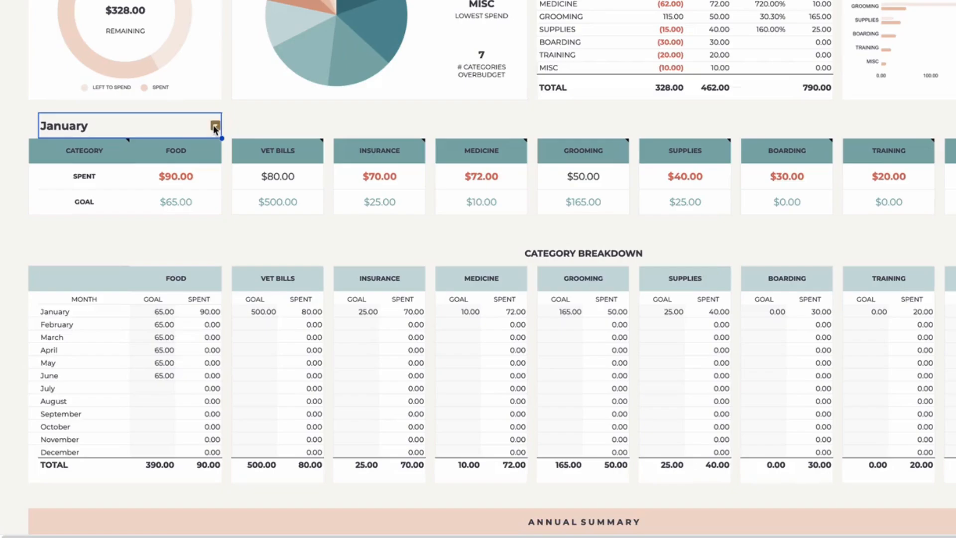